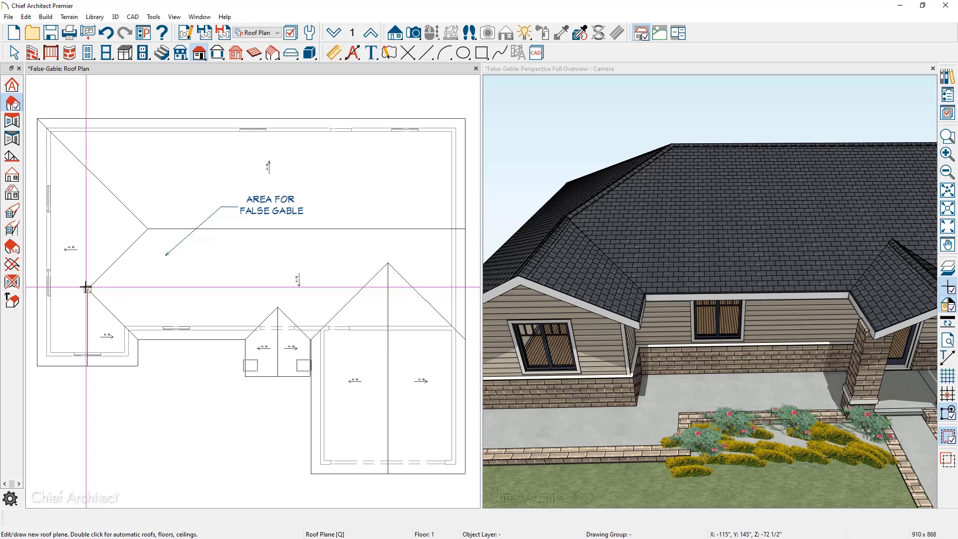
Draw a small roof plane in the false-gable area and drag its corner onto the hip line to form a triangle.
{"action": "left_click_drag", "start_coordinate": [86, 288], "coordinate": [89, 229]}
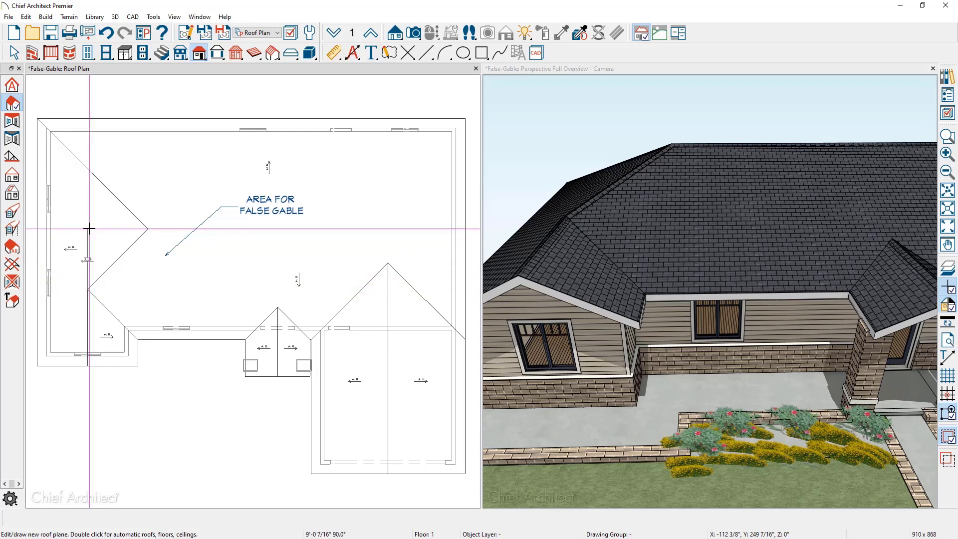
{"action": "left_click", "coordinate": [147, 229]}
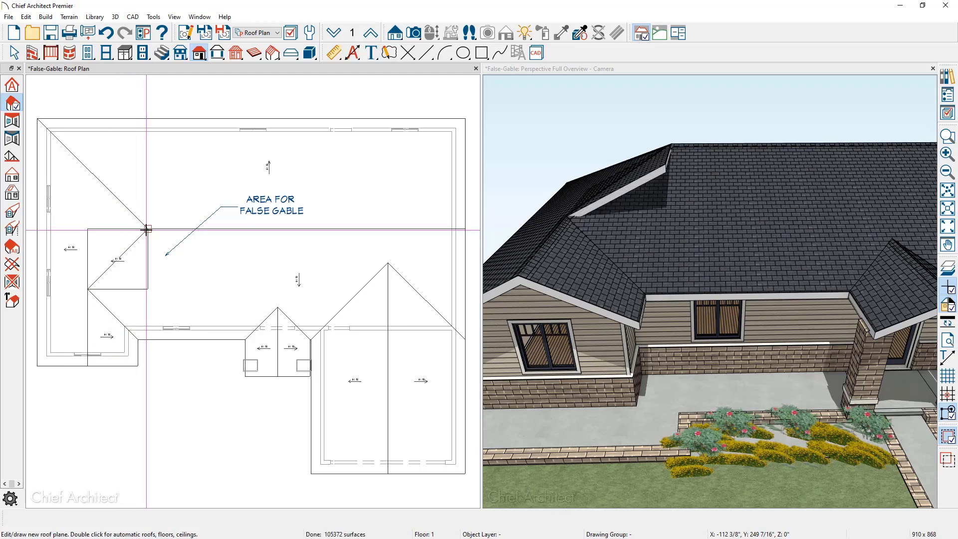
{"action": "key", "text": "space"}
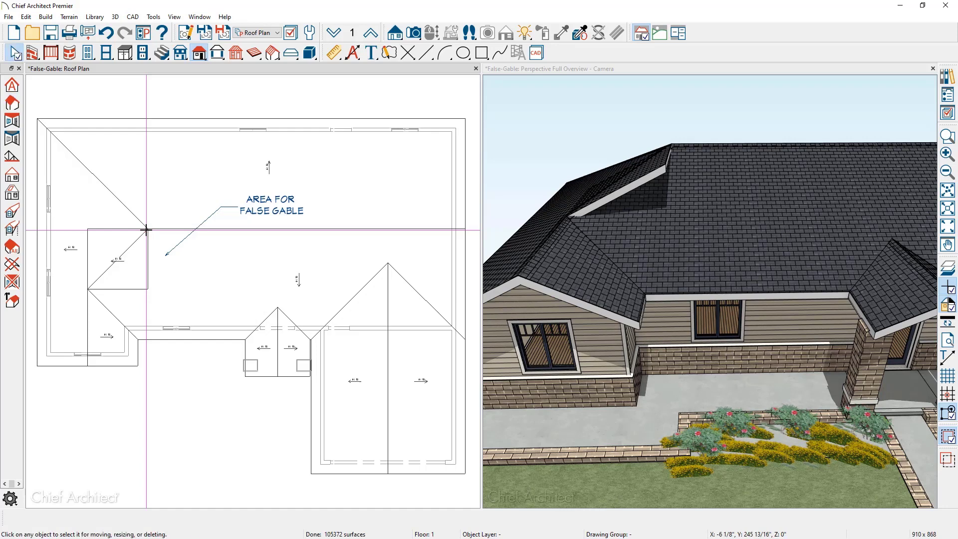
{"action": "left_click", "coordinate": [88, 230]}
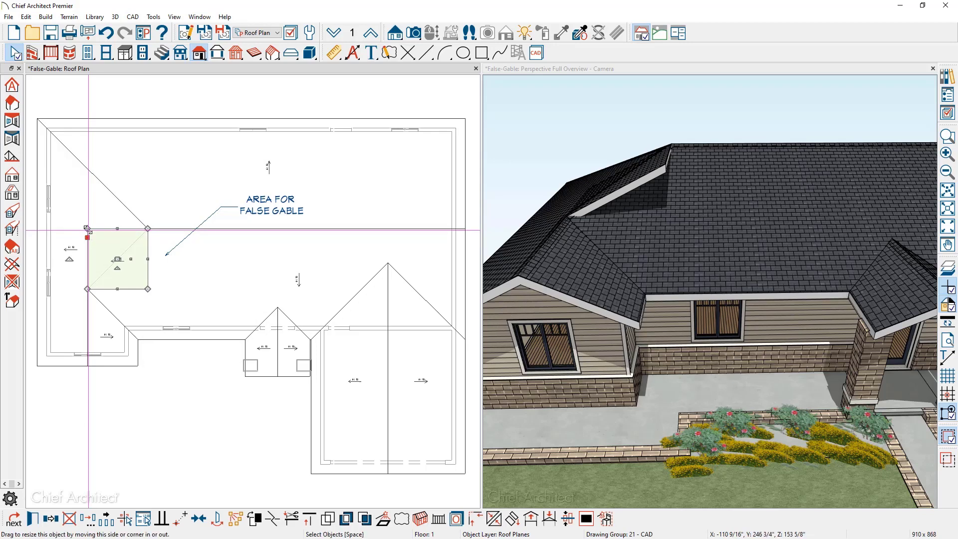
{"action": "left_click_drag", "start_coordinate": [88, 230], "coordinate": [145, 230]}
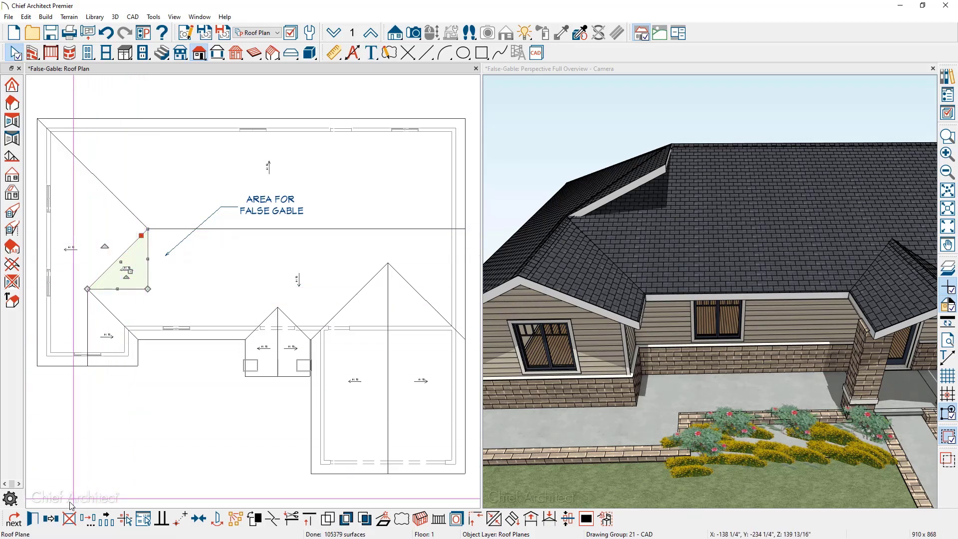
Mirror the roof triangle across its vertical edge with Reflect About Object.
{"action": "left_click", "coordinate": [59, 520]}
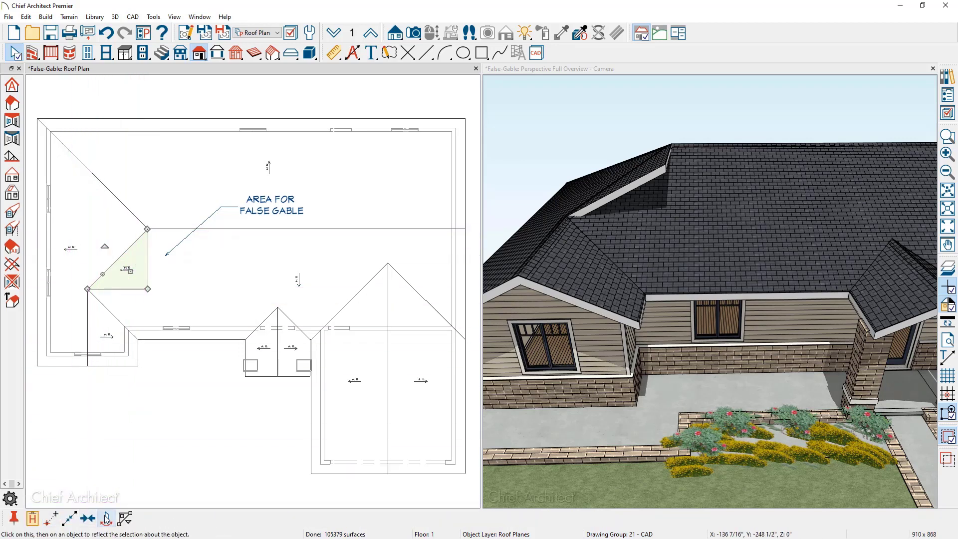
{"action": "left_click", "coordinate": [147, 282]}
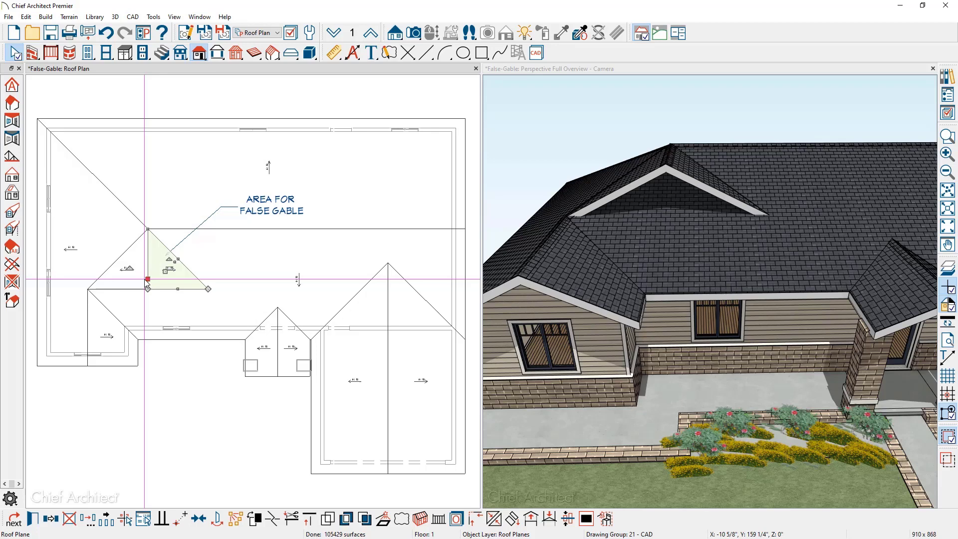
Move up to the attic floor and turn on Reference Display for the floor below.
{"action": "left_click", "coordinate": [371, 34]}
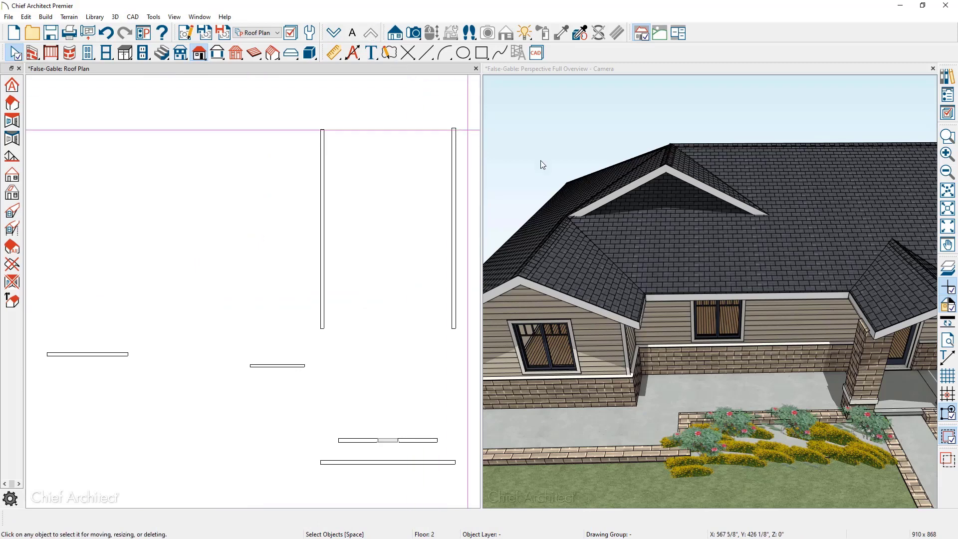
{"action": "left_click", "coordinate": [944, 272]}
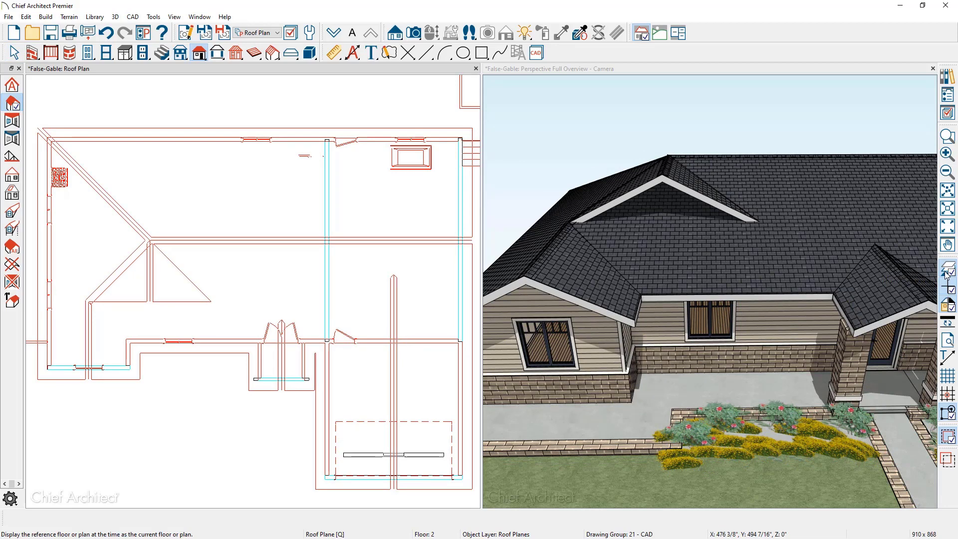
Define the reference row's layer set, filtered by ROOF, in Change Floor/Reference settings.
{"action": "left_click", "coordinate": [356, 40]}
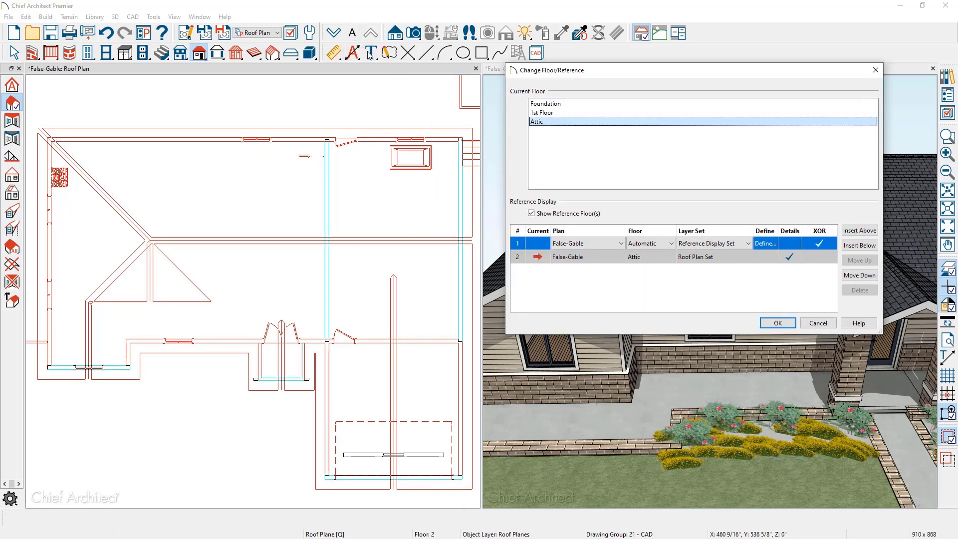
{"action": "left_click", "coordinate": [556, 244]}
{"action": "left_click", "coordinate": [712, 244]}
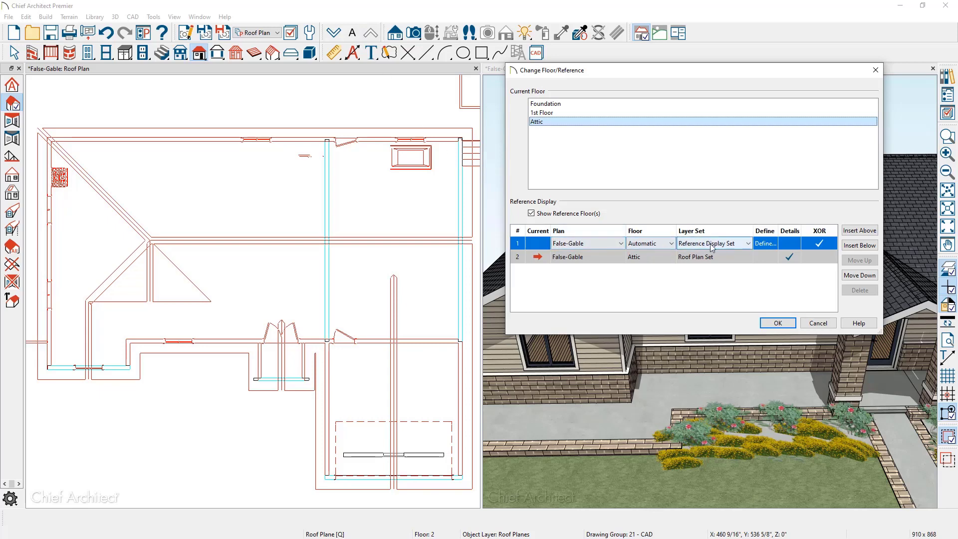
{"action": "left_click", "coordinate": [762, 246]}
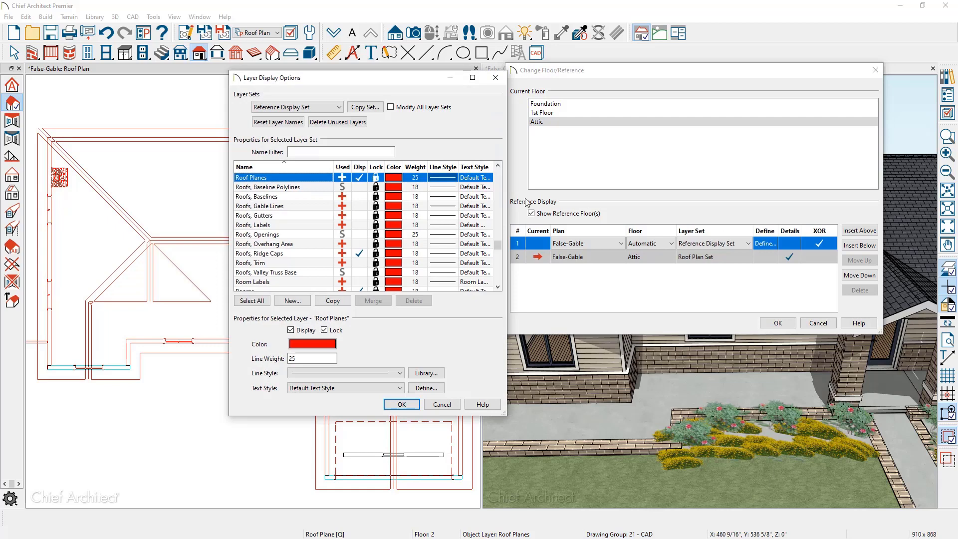
{"action": "type", "text": "ROOF"}
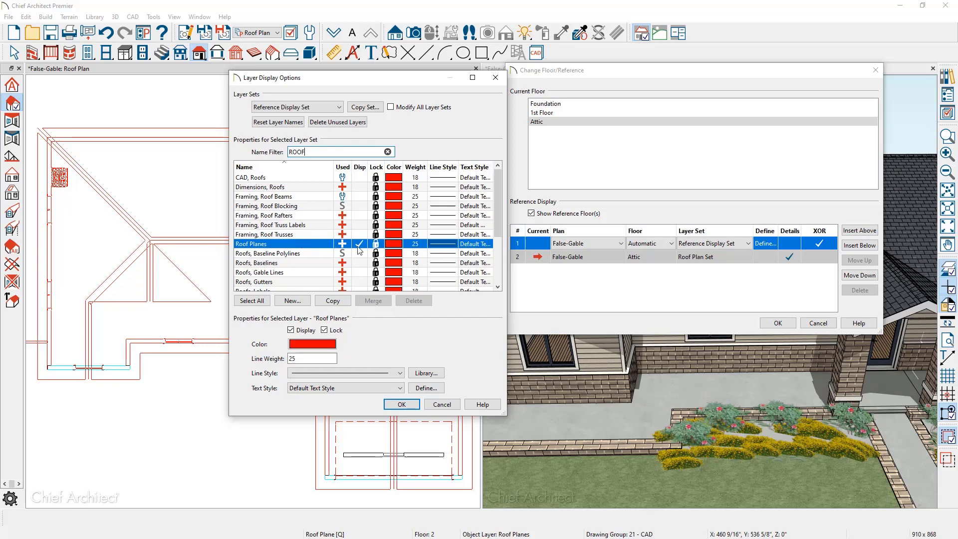
{"action": "left_click", "coordinate": [402, 404]}
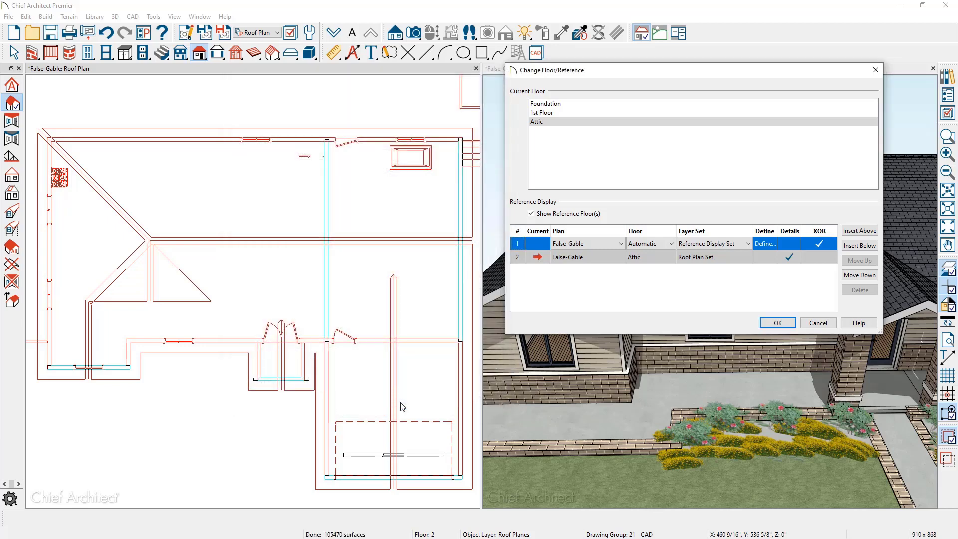
{"action": "left_click", "coordinate": [777, 323]}
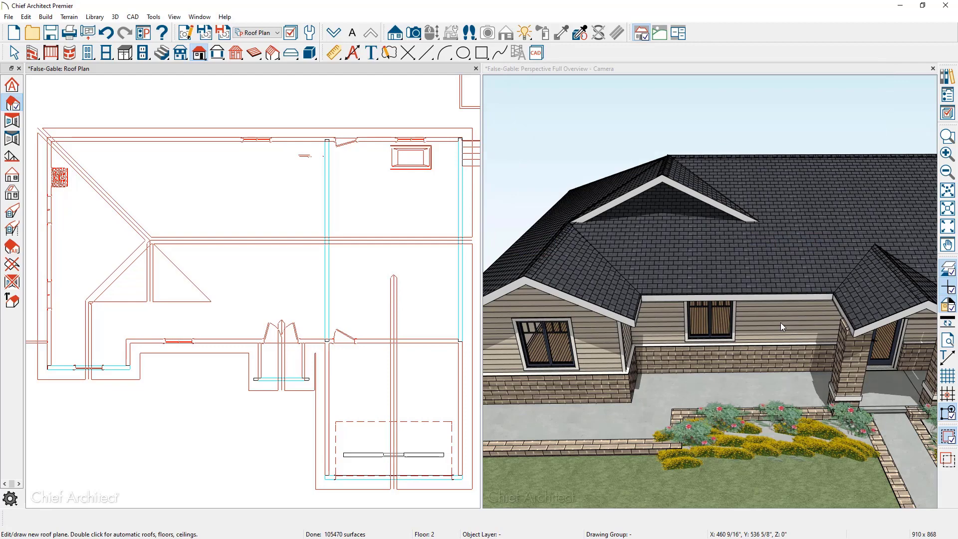
{"action": "key", "text": "space"}
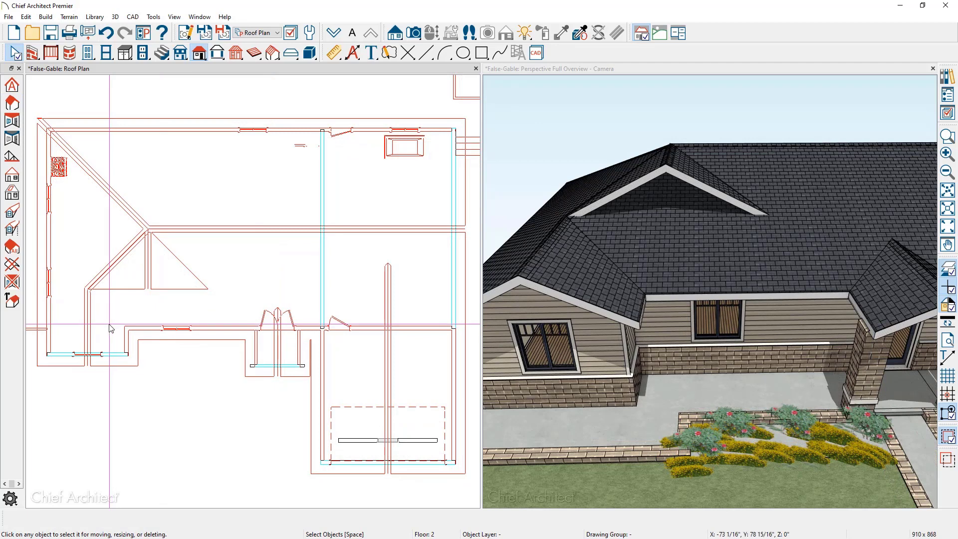
Draw a straight exterior wall across the false gable's base on the attic floor, accepting the attic warning.
{"action": "scroll", "coordinate": [109, 327], "scroll_direction": "up", "scroll_amount": 3}
{"action": "scroll", "coordinate": [72, 294], "scroll_direction": "up", "scroll_amount": 1}
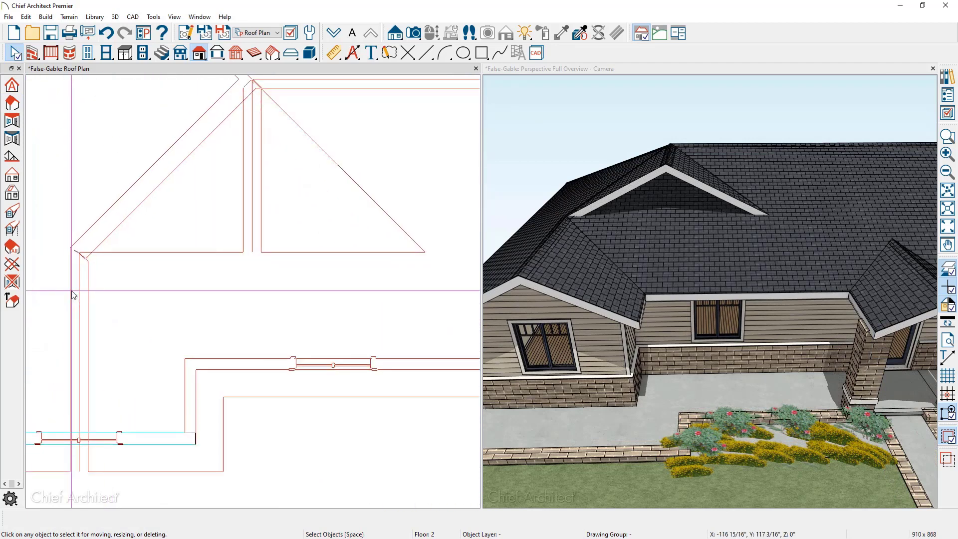
{"action": "left_click", "coordinate": [39, 58]}
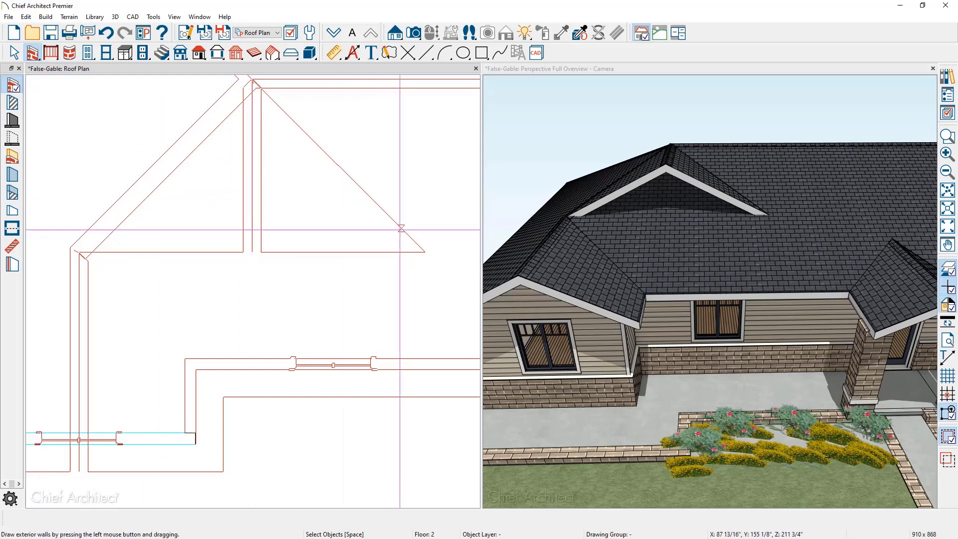
{"action": "left_click_drag", "start_coordinate": [401, 230], "coordinate": [110, 231]}
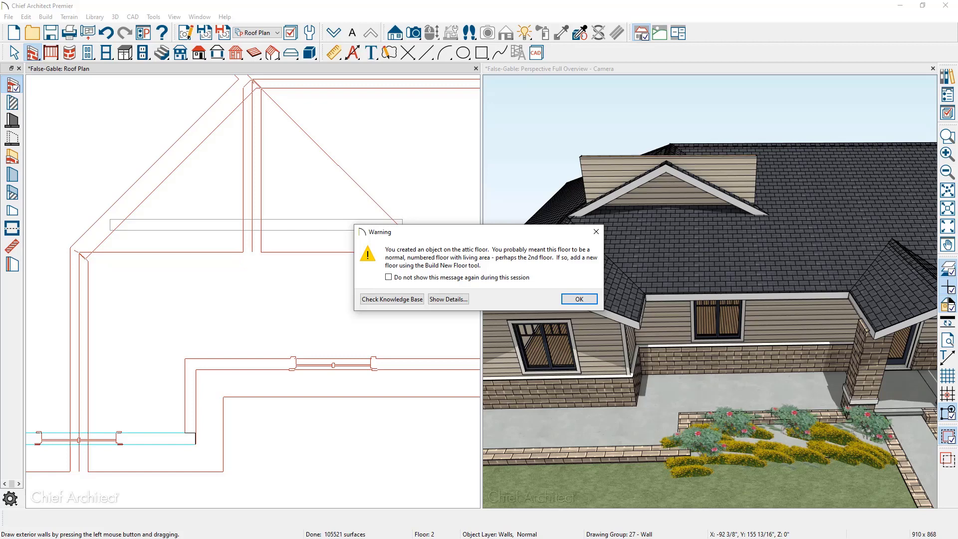
{"action": "left_click", "coordinate": [573, 299]}
{"action": "key", "text": "space"}
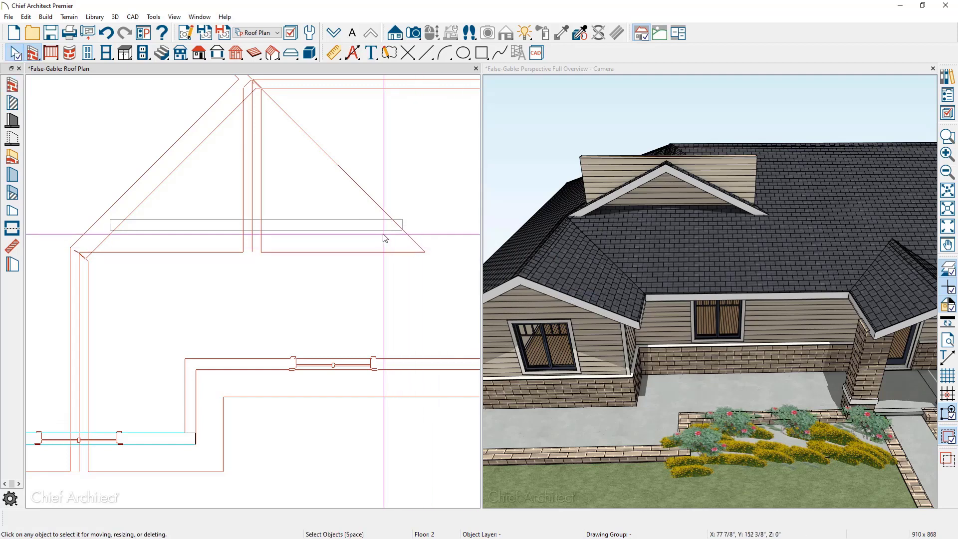
Enable Roof Cuts Wall at Bottom in the attic wall's Roof settings.
{"action": "double_click", "coordinate": [380, 235]}
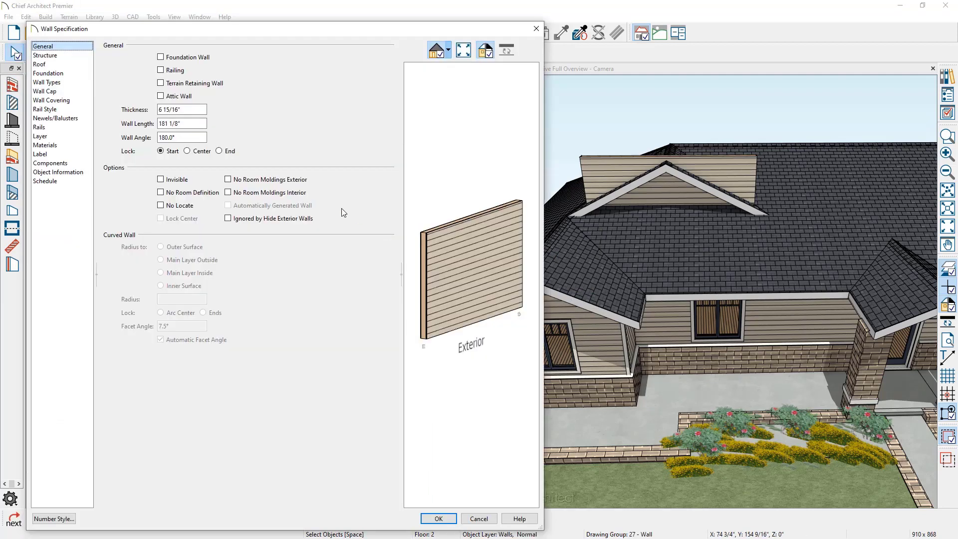
{"action": "left_click", "coordinate": [70, 65]}
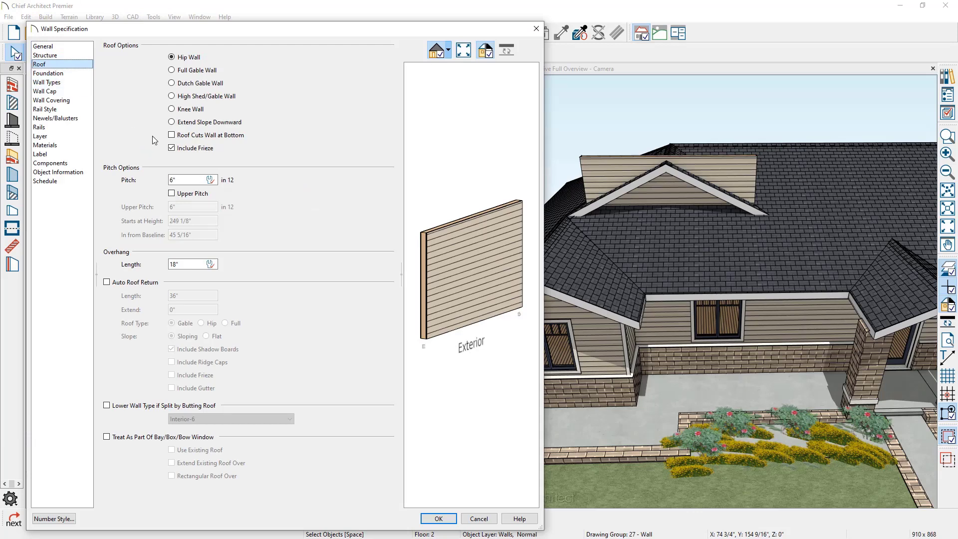
{"action": "left_click", "coordinate": [171, 135]}
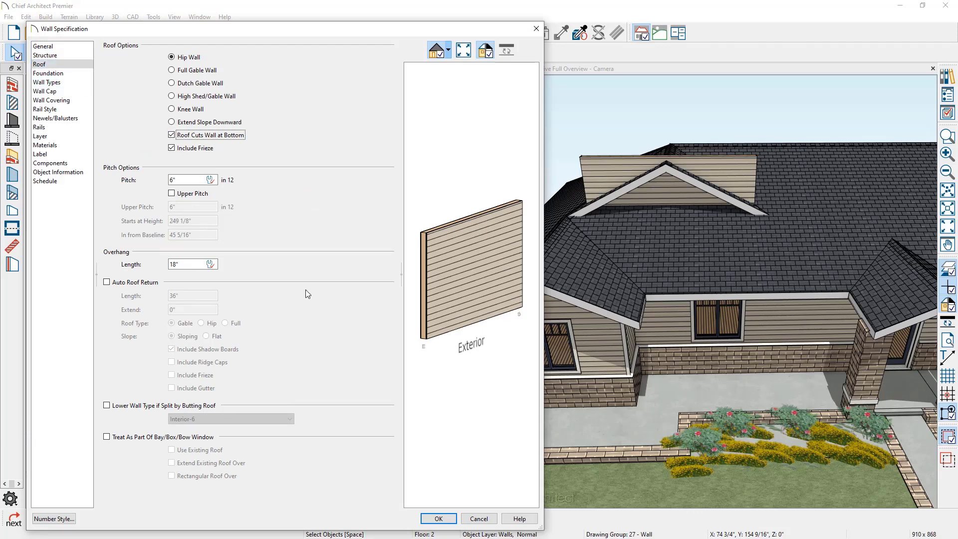
{"action": "left_click", "coordinate": [438, 518]}
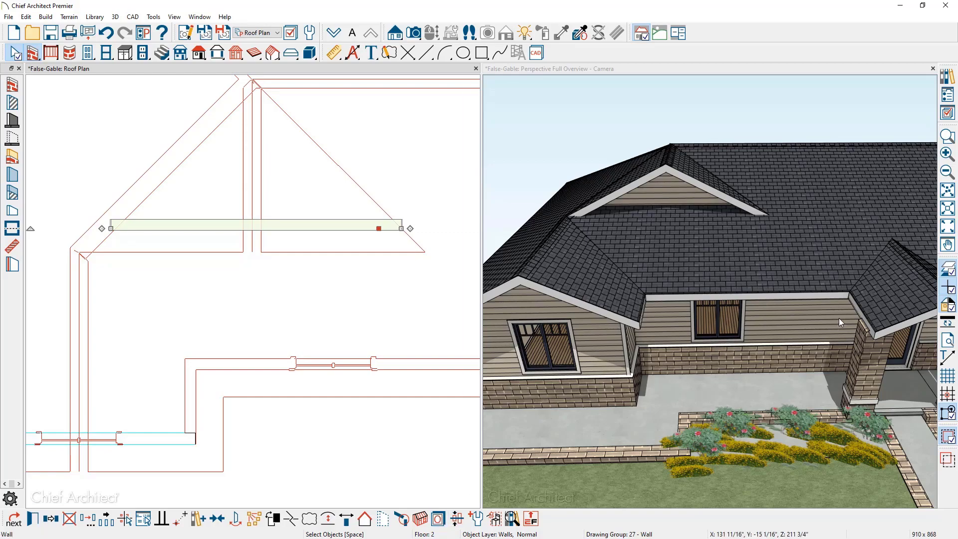
Look over the roof in 3D, pan the plan, and return to Floor 1.
{"action": "left_click_drag", "start_coordinate": [839, 318], "coordinate": [484, 348]}
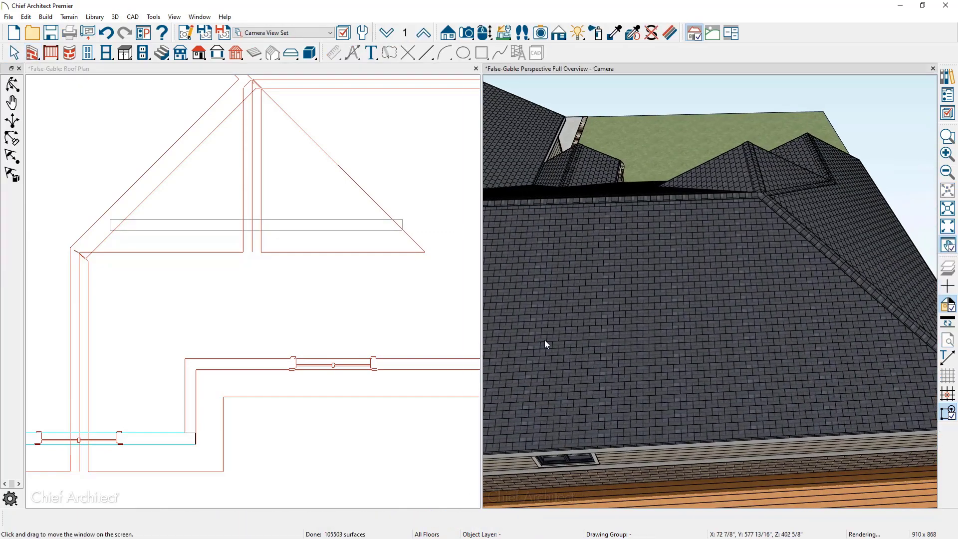
{"action": "left_click_drag", "start_coordinate": [549, 338], "coordinate": [642, 314]}
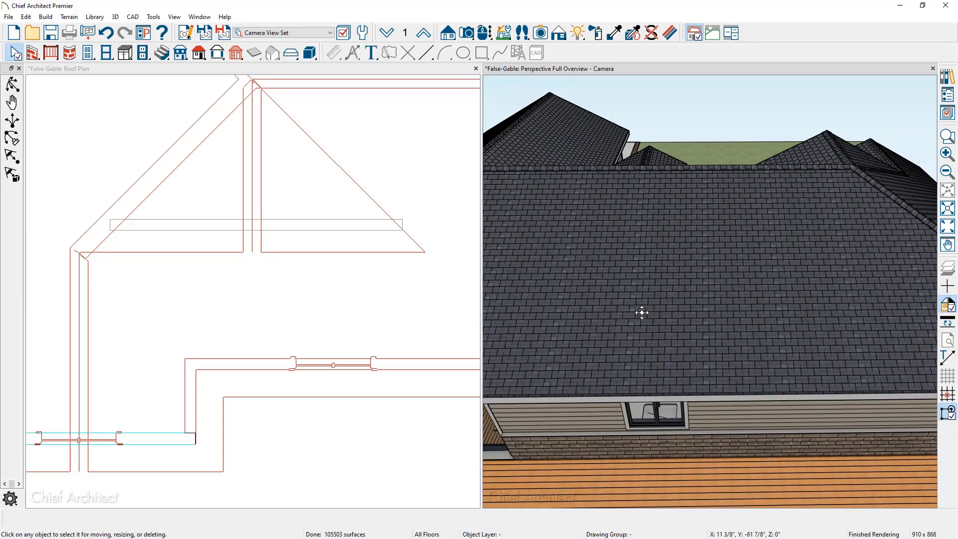
{"action": "scroll", "coordinate": [330, 244], "scroll_direction": "down", "scroll_amount": 2}
{"action": "middle_click_drag", "start_coordinate": [330, 243], "coordinate": [252, 387]}
{"action": "left_click", "coordinate": [329, 33]}
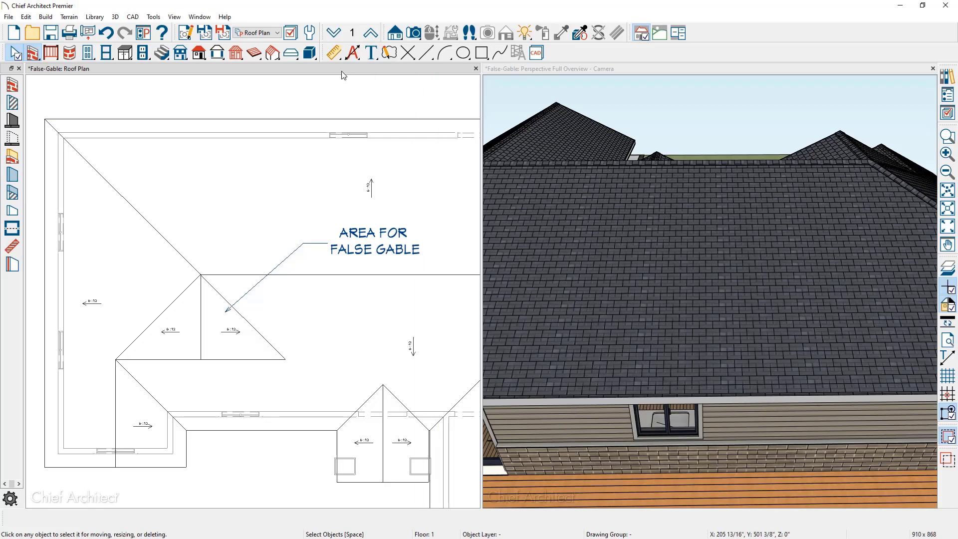
Draw a small 6:12 roof plane near the upper hip and reshape it into a triangle.
{"action": "left_click", "coordinate": [199, 53]}
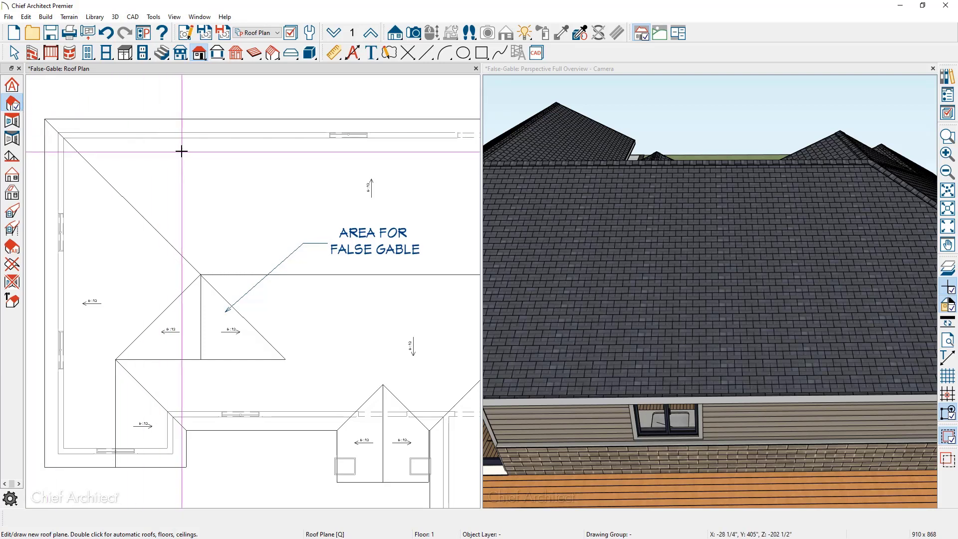
{"action": "left_click_drag", "start_coordinate": [182, 149], "coordinate": [183, 188]}
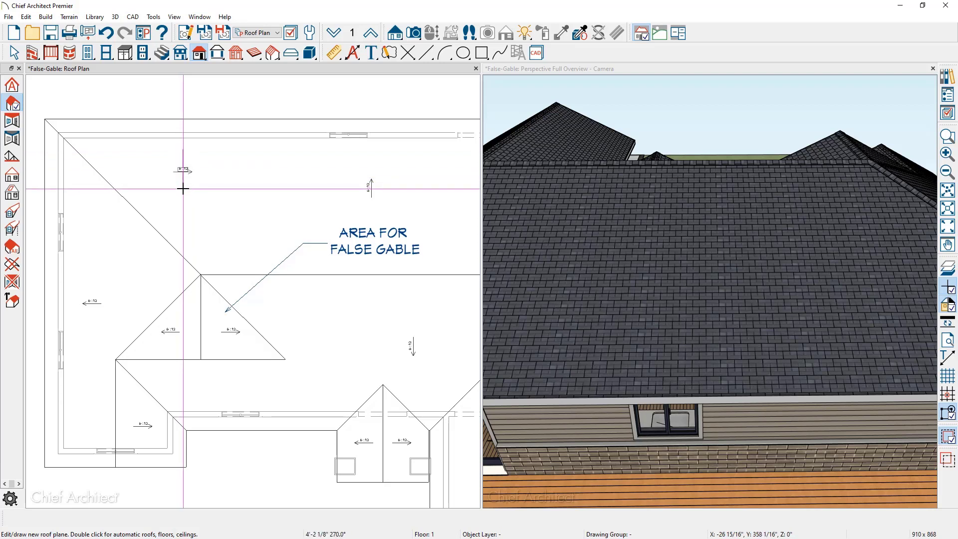
{"action": "left_click_drag", "start_coordinate": [183, 189], "coordinate": [183, 188]}
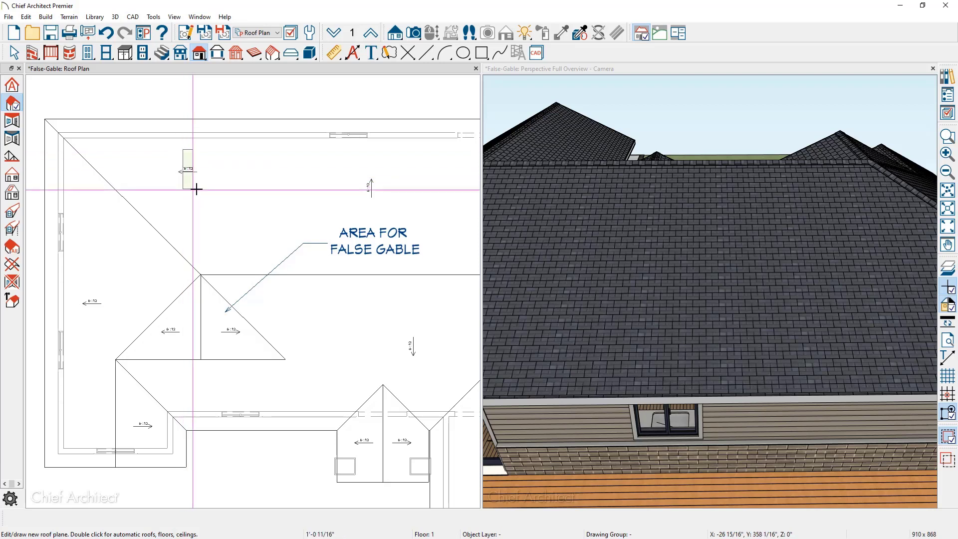
{"action": "left_click", "coordinate": [233, 186]}
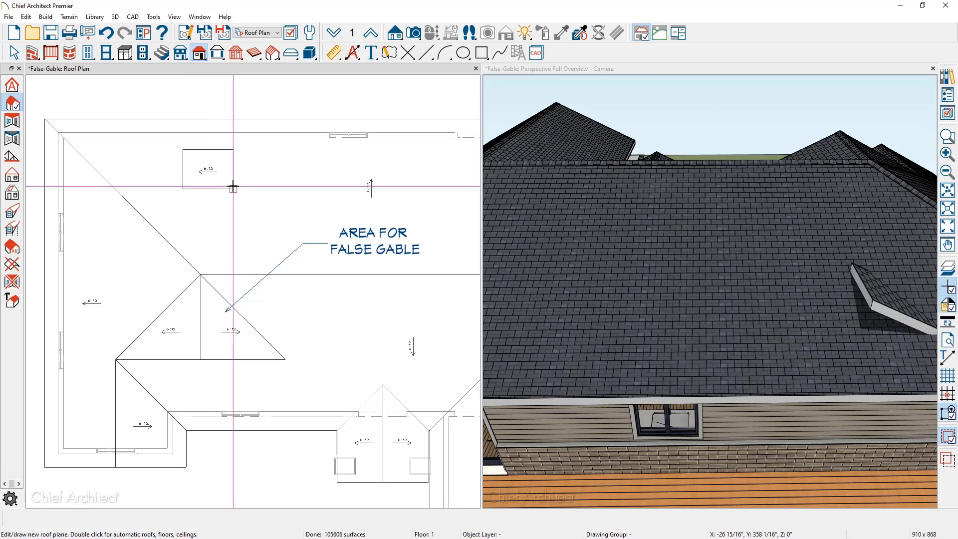
{"action": "key", "text": "space"}
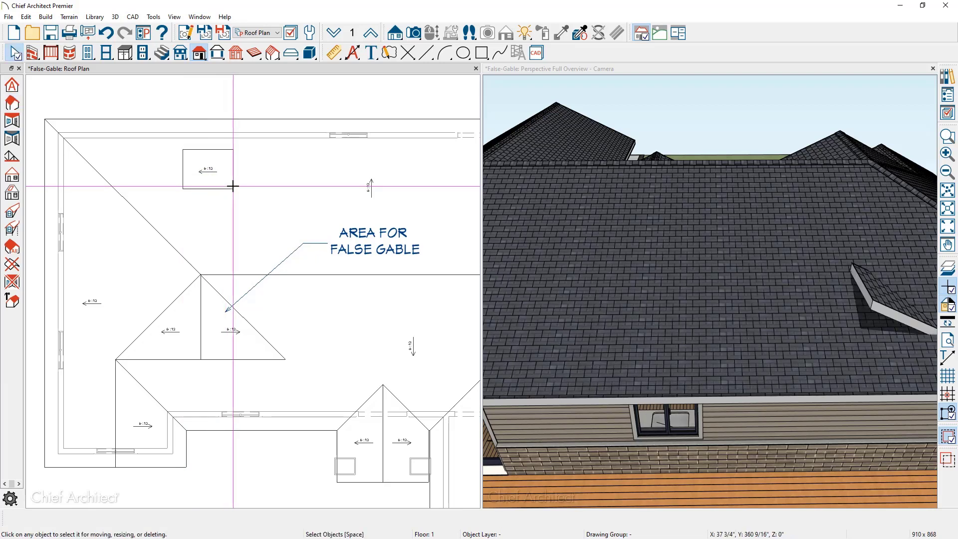
{"action": "left_click", "coordinate": [183, 185]}
{"action": "left_click_drag", "start_coordinate": [208, 191], "coordinate": [233, 188]}
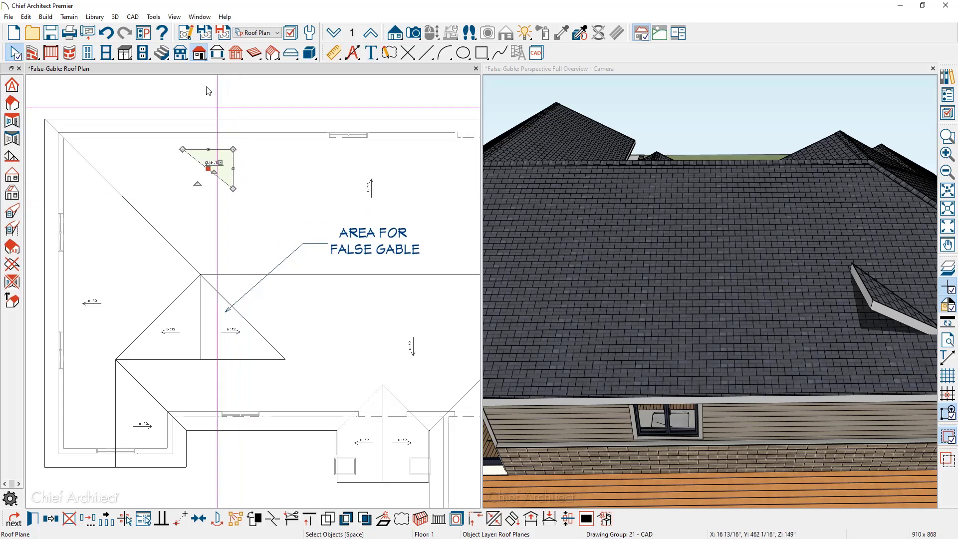
Enable Automatically Place Roof Intersection Points in the Architectural preferences.
{"action": "left_click", "coordinate": [143, 32]}
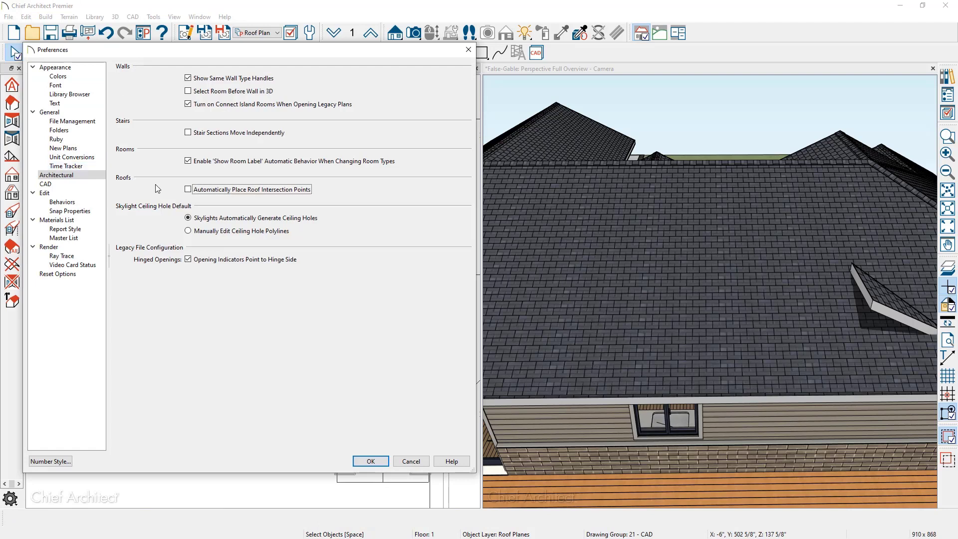
{"action": "left_click", "coordinate": [188, 190]}
{"action": "left_click", "coordinate": [371, 460]}
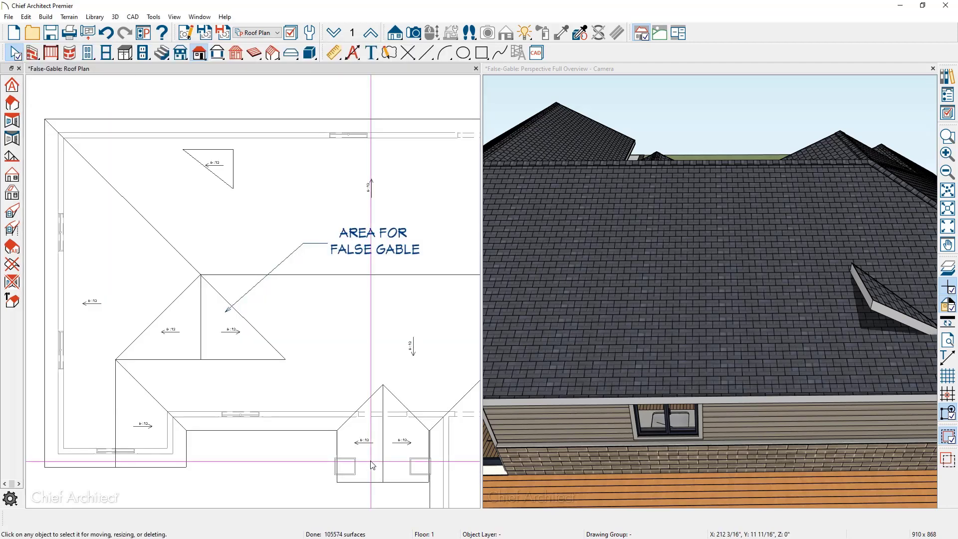
Stretch the small triangle's bottom corner down to the roof intersection point.
{"action": "left_click", "coordinate": [166, 240]}
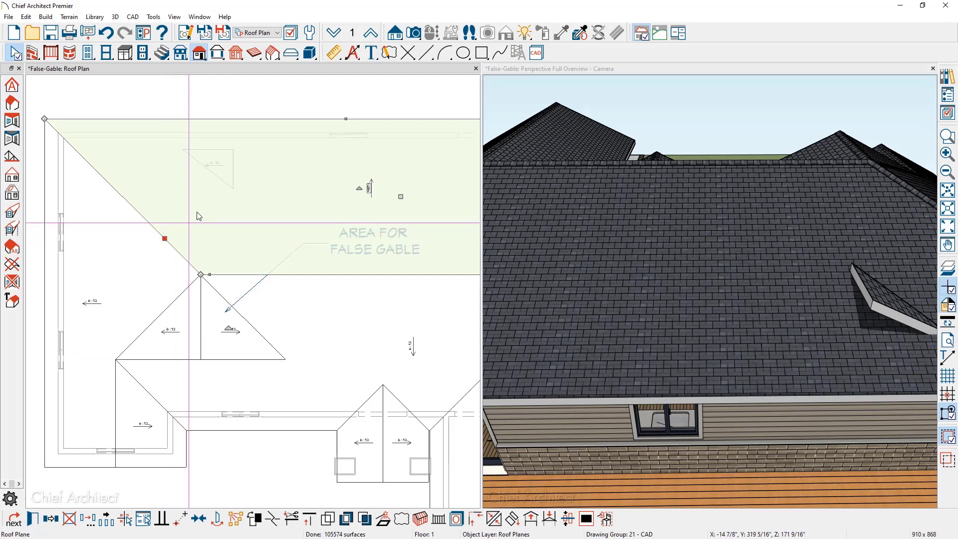
{"action": "key", "text": "Escape"}
{"action": "left_click", "coordinate": [233, 172]}
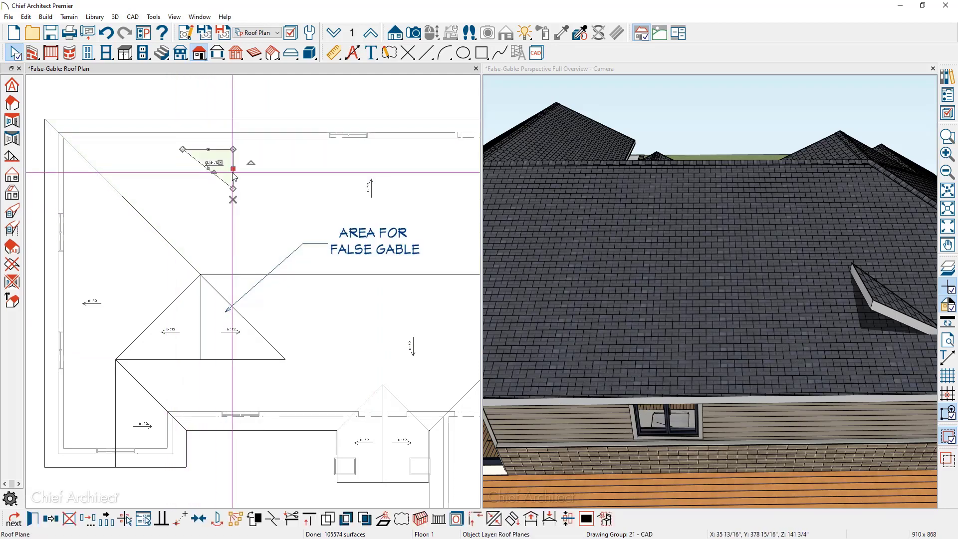
{"action": "scroll", "coordinate": [183, 173], "scroll_direction": "up", "scroll_amount": 2}
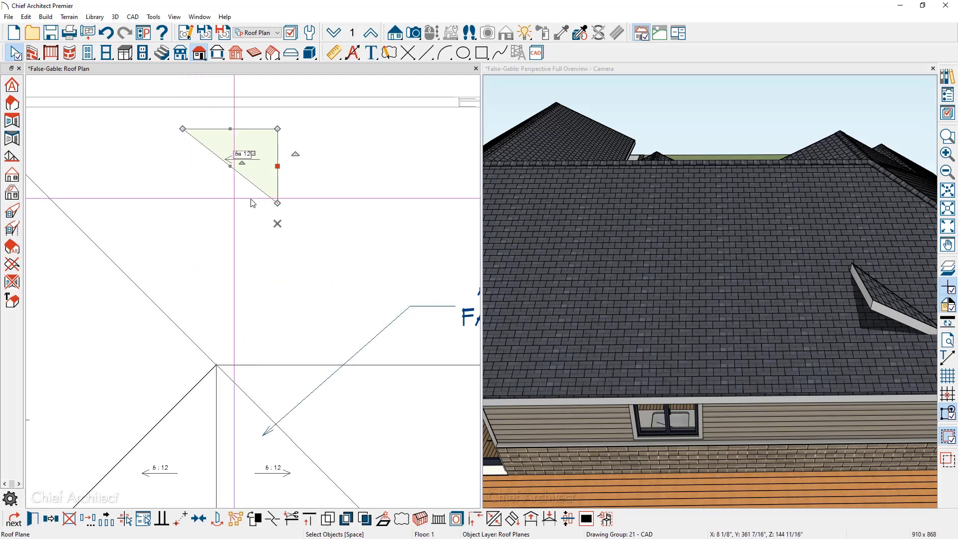
{"action": "left_click_drag", "start_coordinate": [276, 201], "coordinate": [277, 223]}
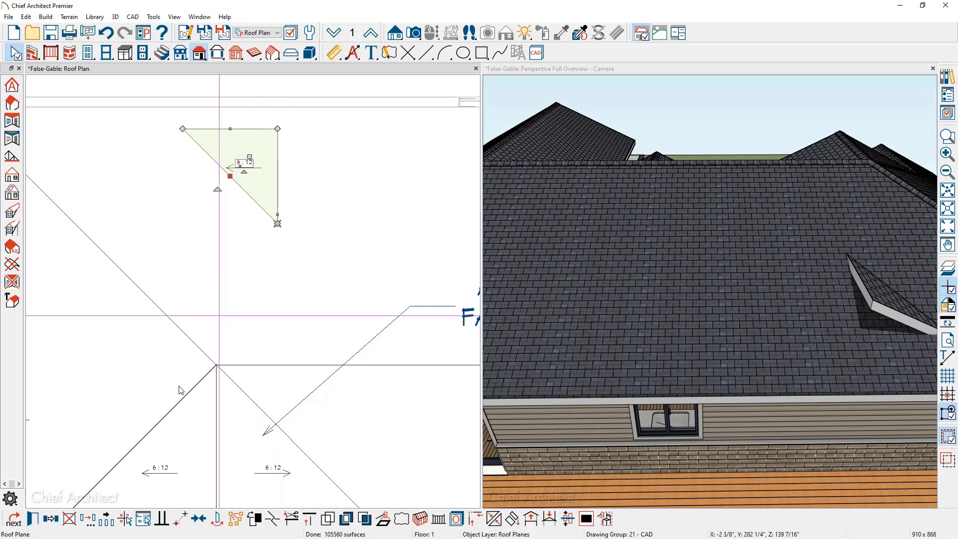
Mirror the triangular roof plane across its vertical edge to complete the false gable.
{"action": "left_click", "coordinate": [52, 519]}
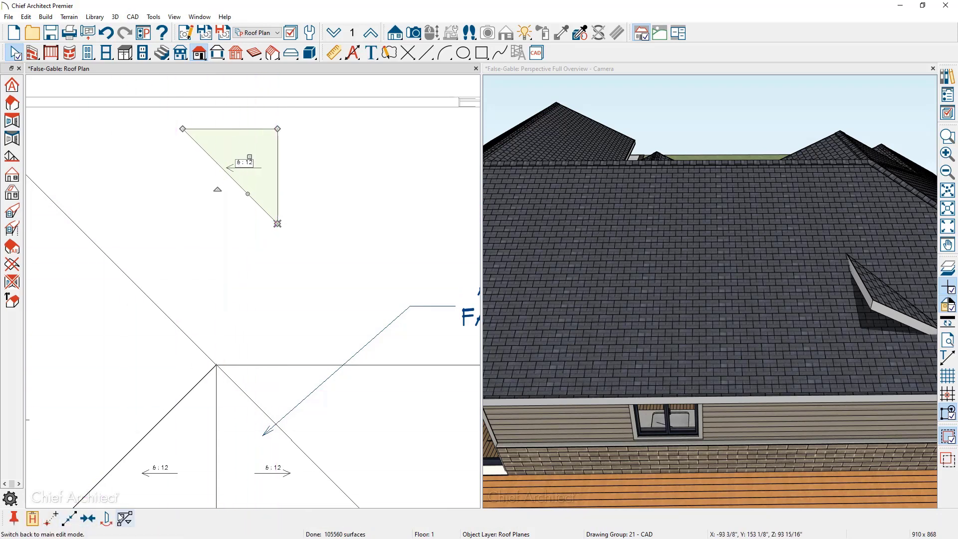
{"action": "left_click", "coordinate": [105, 518]}
{"action": "left_click", "coordinate": [278, 181]}
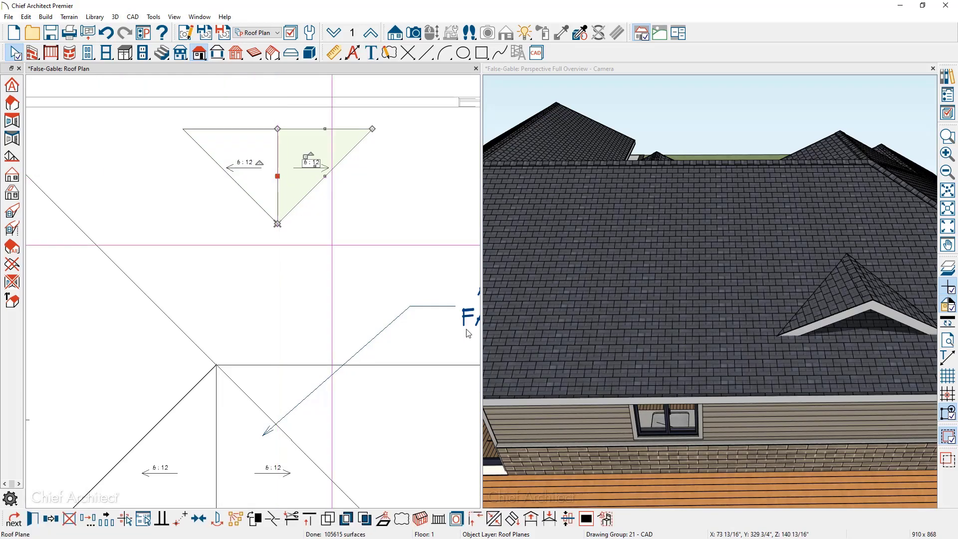
{"action": "left_click", "coordinate": [748, 378]}
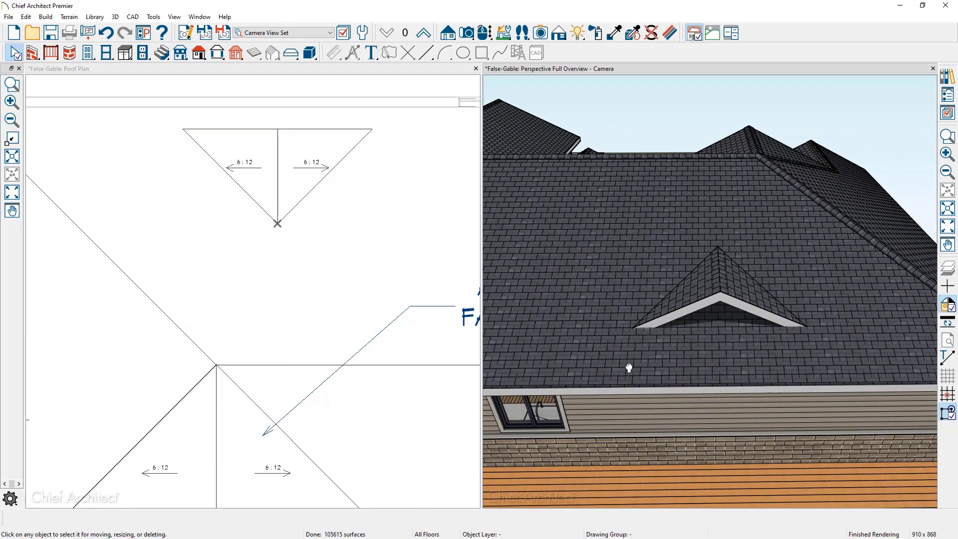
On the attic floor, draw a straight exterior wall across the false gable.
{"action": "left_click", "coordinate": [329, 73]}
{"action": "left_click", "coordinate": [370, 34]}
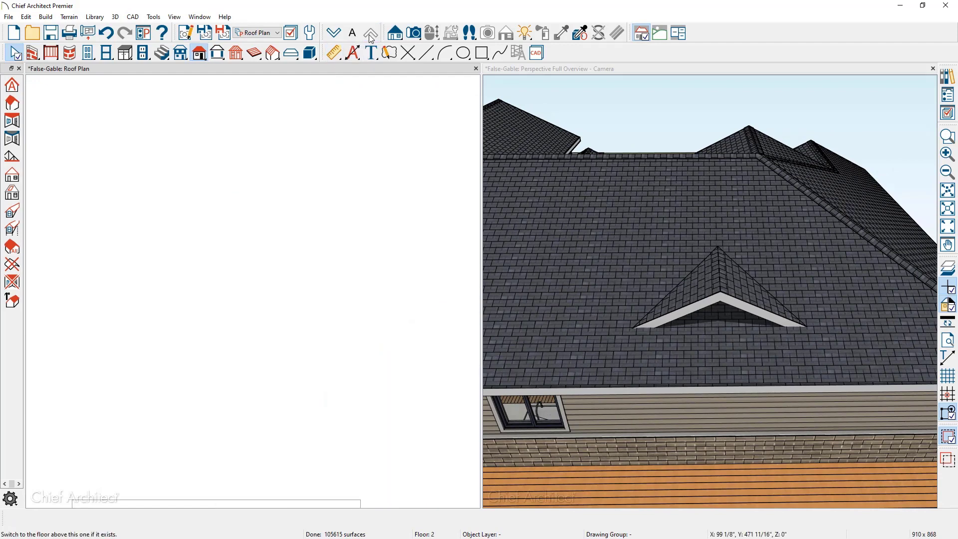
{"action": "left_click", "coordinate": [32, 52]}
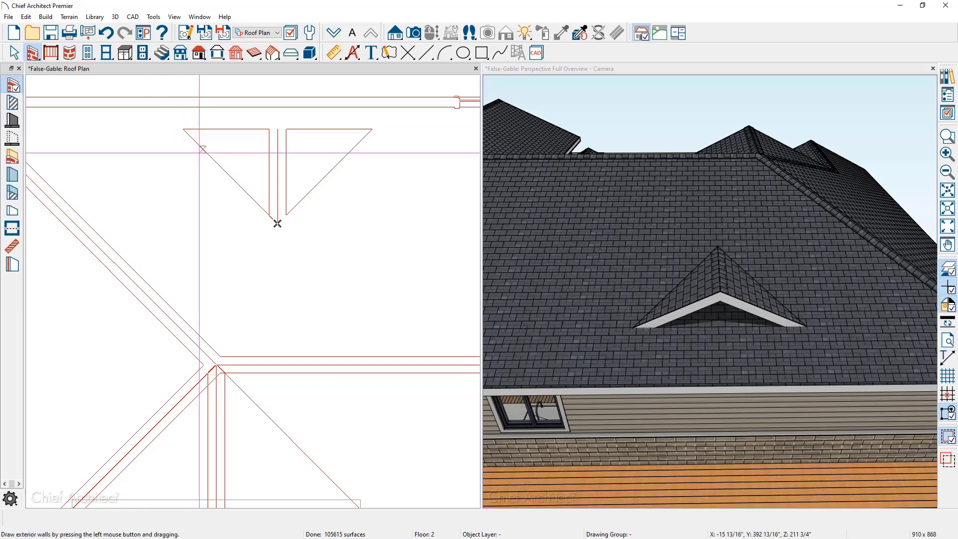
{"action": "left_click_drag", "start_coordinate": [197, 147], "coordinate": [358, 148]}
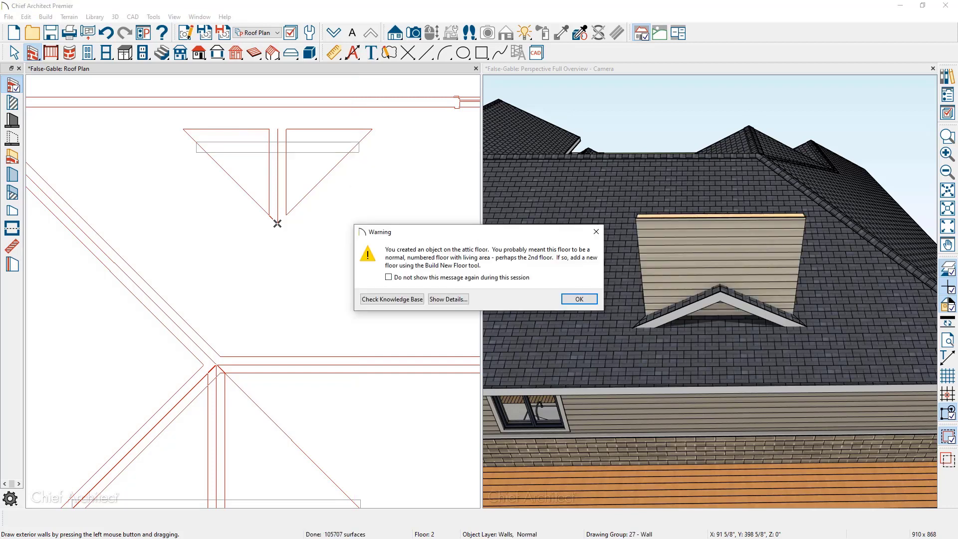
{"action": "left_click", "coordinate": [573, 301]}
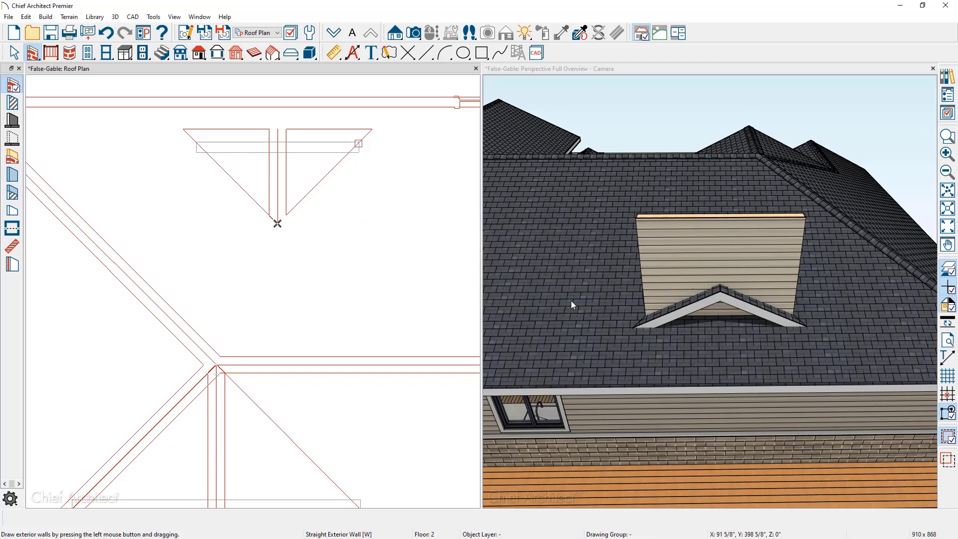
Turn on Roof Cuts Wall at Bottom for the new attic wall.
{"action": "double_click", "coordinate": [661, 272]}
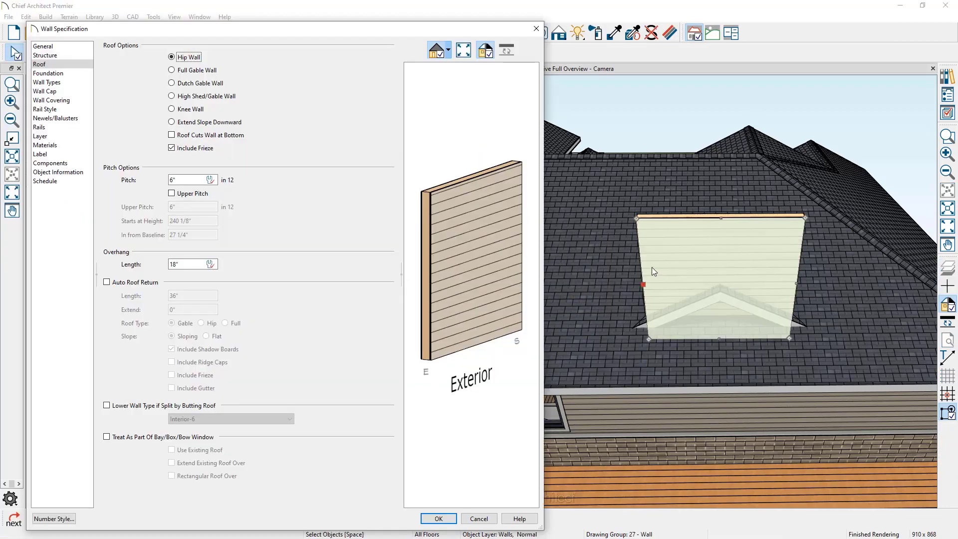
{"action": "left_click", "coordinate": [178, 139]}
{"action": "left_click", "coordinate": [439, 517]}
{"action": "middle_click_drag", "start_coordinate": [694, 338], "coordinate": [693, 307]}
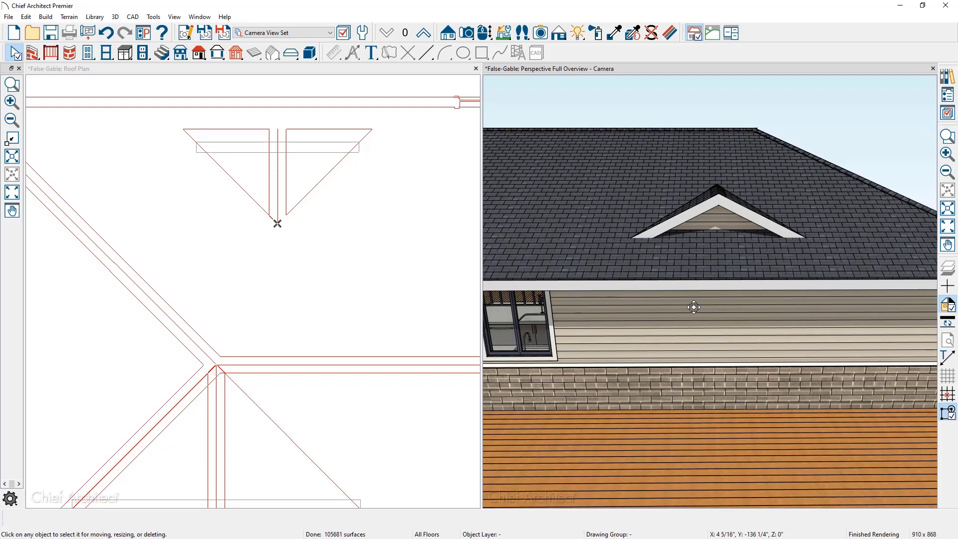
Orbit the 3D view around to the front of the house.
{"action": "middle_click_drag", "start_coordinate": [794, 278], "coordinate": [439, 290]}
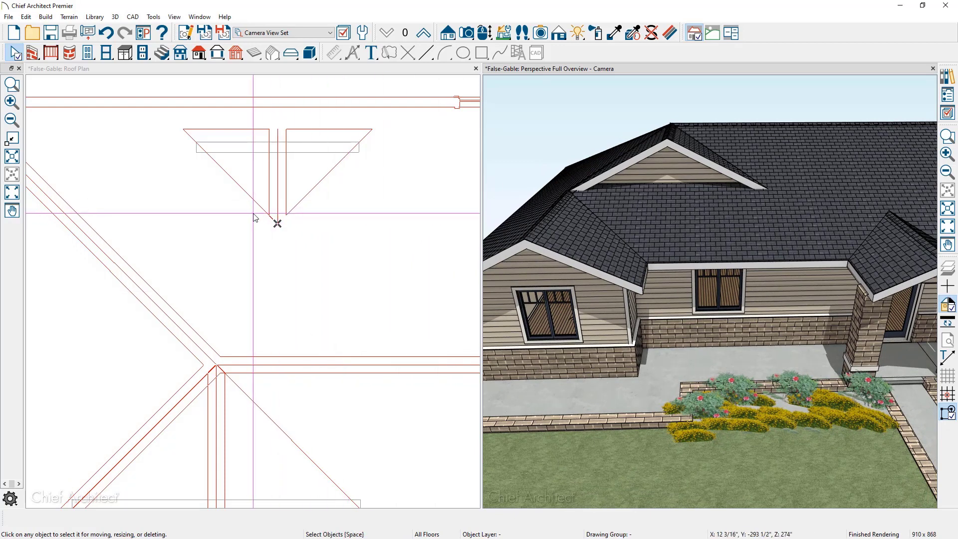
Delete the temporary CAD points from the roof plan.
{"action": "left_click", "coordinate": [263, 69]}
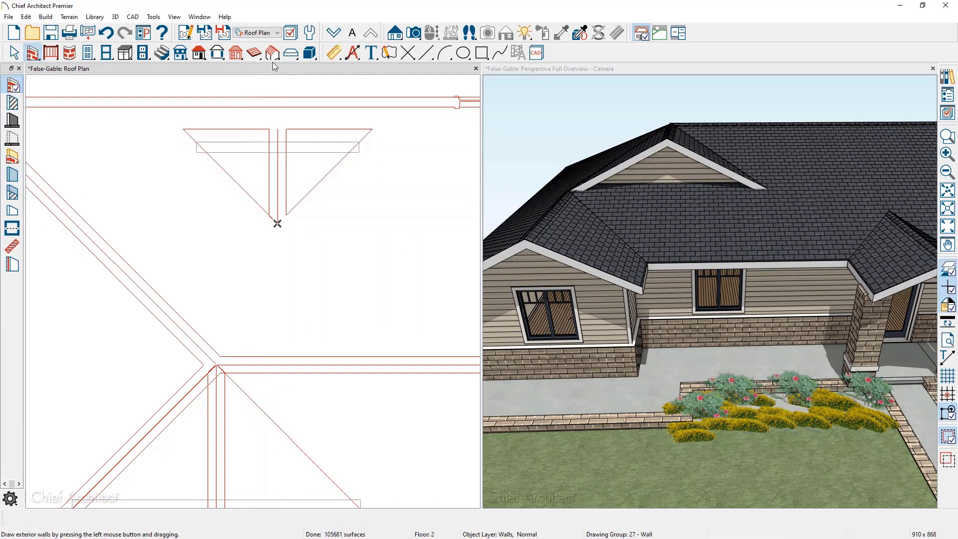
{"action": "left_click", "coordinate": [408, 53]}
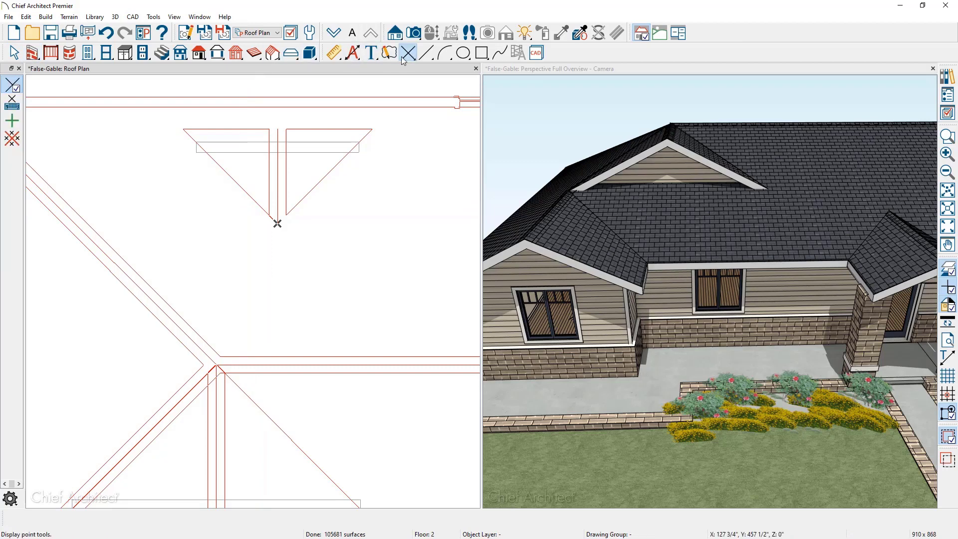
{"action": "left_click", "coordinate": [11, 138]}
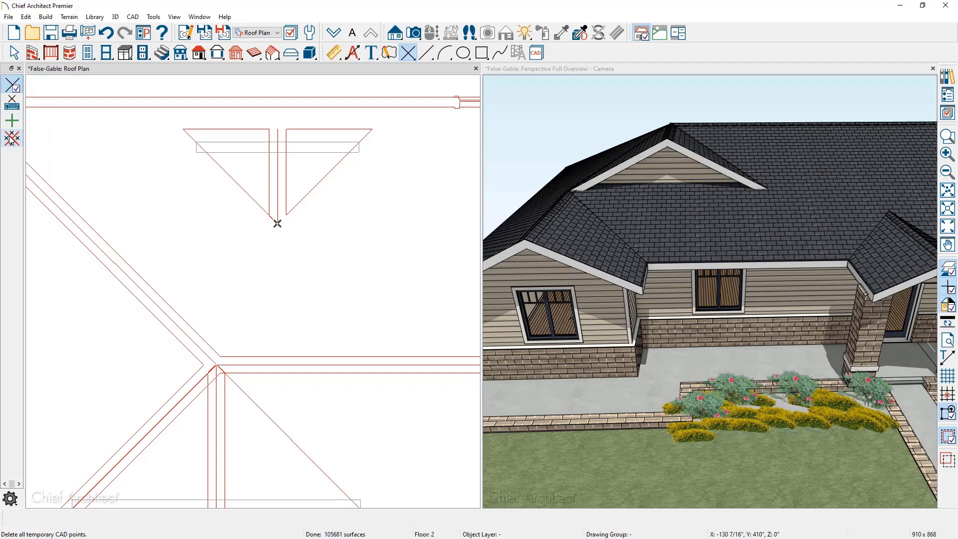